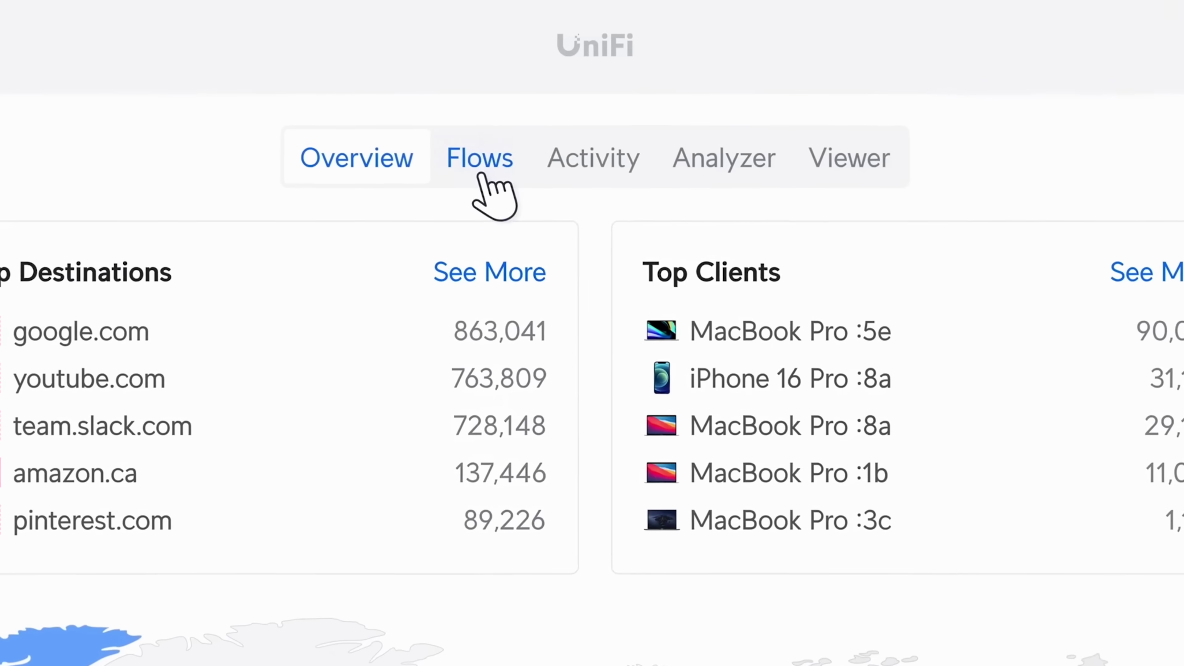
# - Show the Flows traffic details view on the dashboard
pyautogui.click(471, 168)
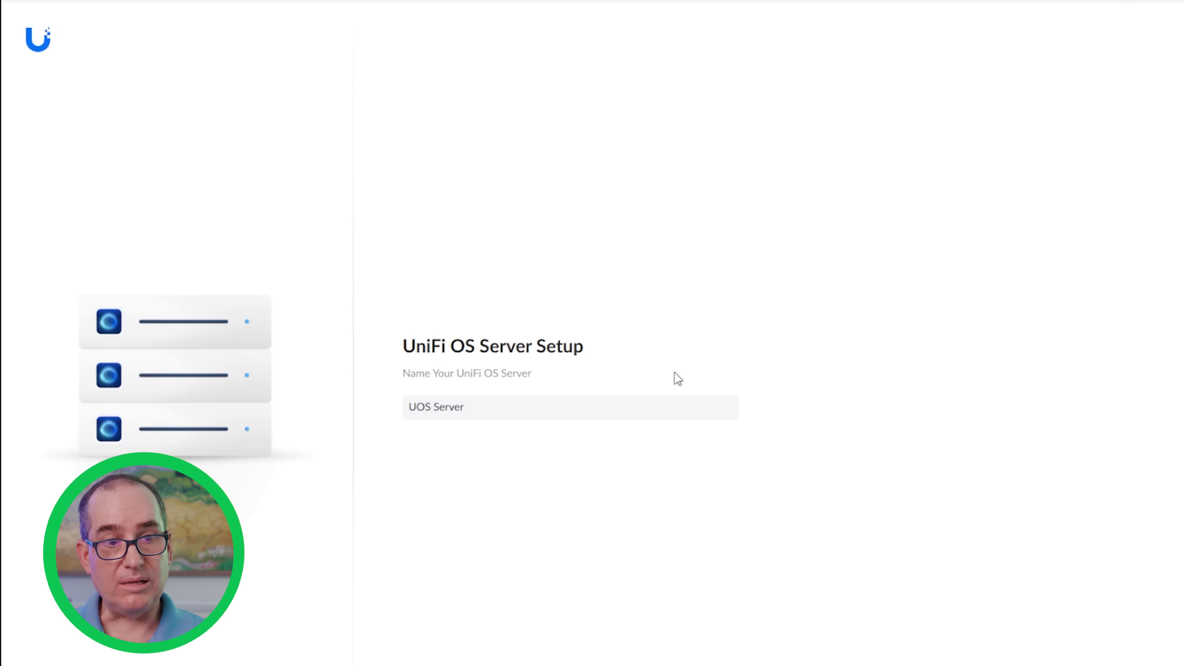
# - Select the default server name 'UOS Server' in the setup name field
pyautogui.tripleClick(571, 408)
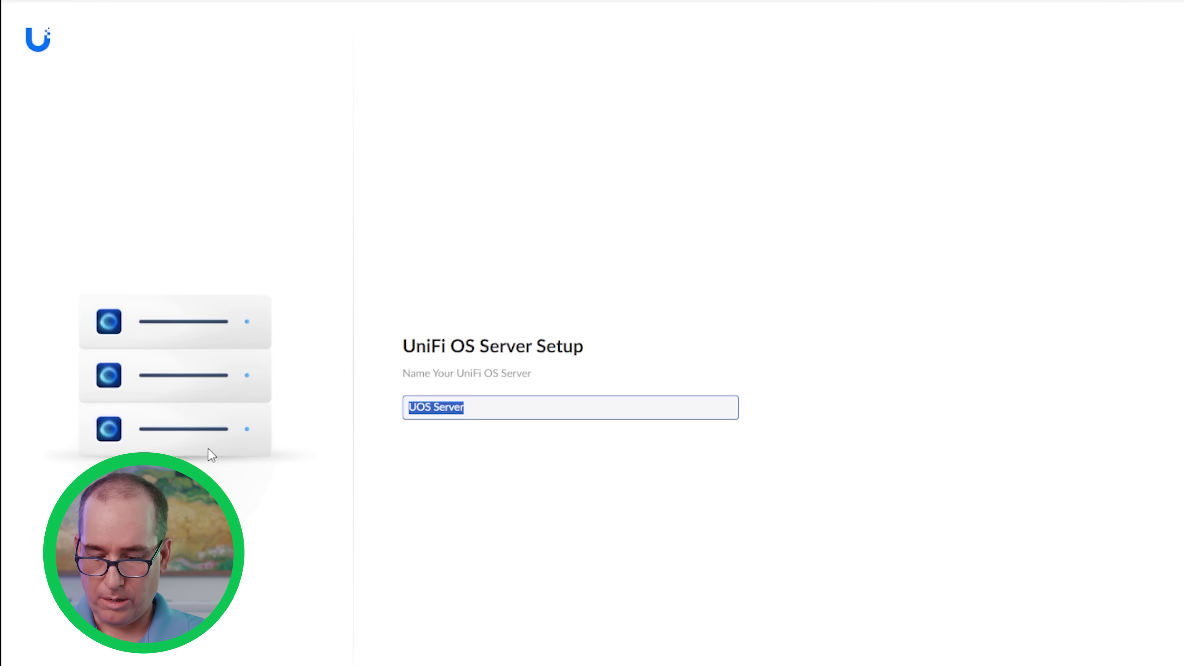
# - Name the server 'Clay Home', sign in with an existing UI account, and accept the terms
pyautogui.write('Clay Ho')
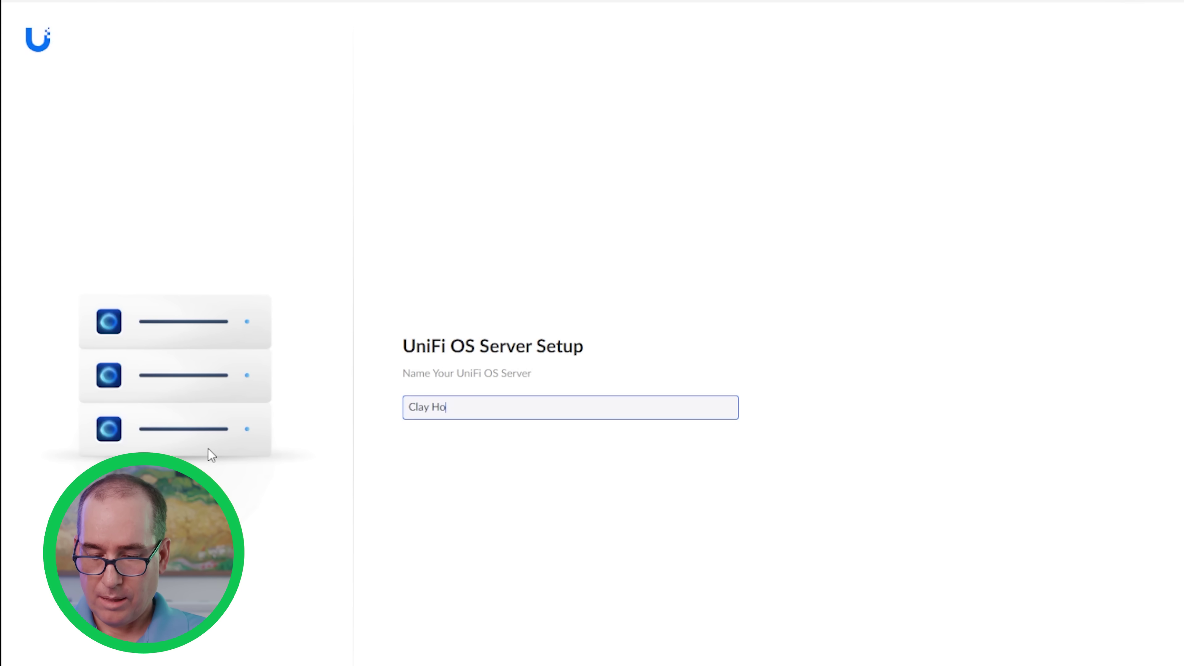
pyautogui.write('me')
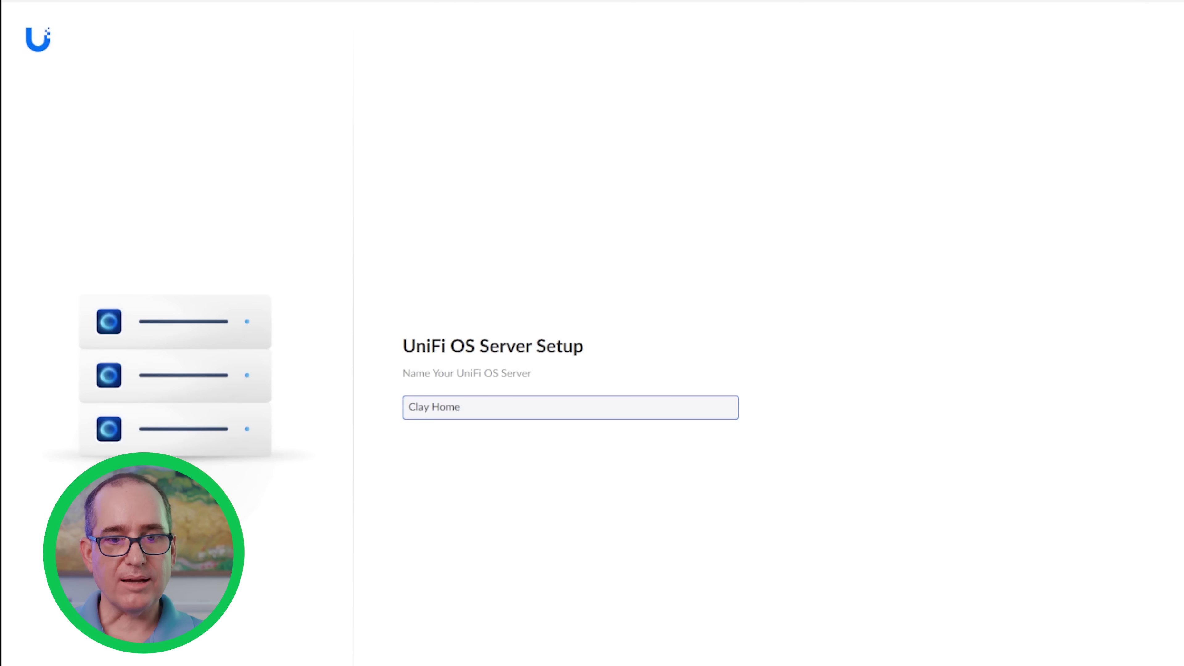
pyautogui.press('Return')
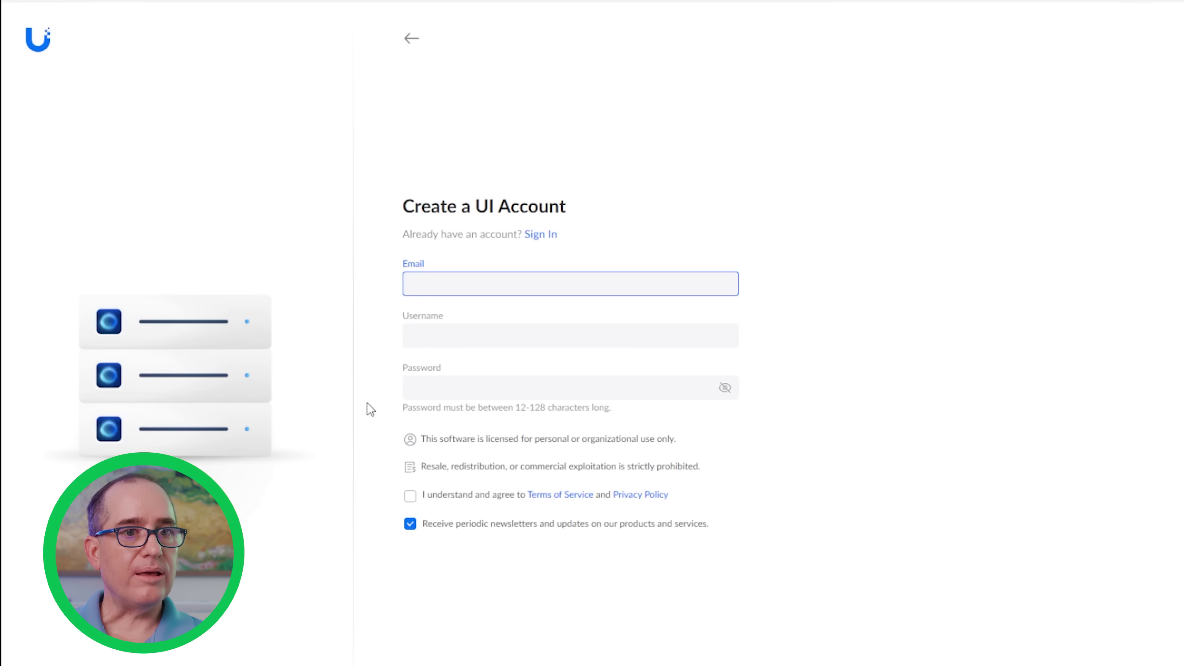
pyautogui.click(542, 232)
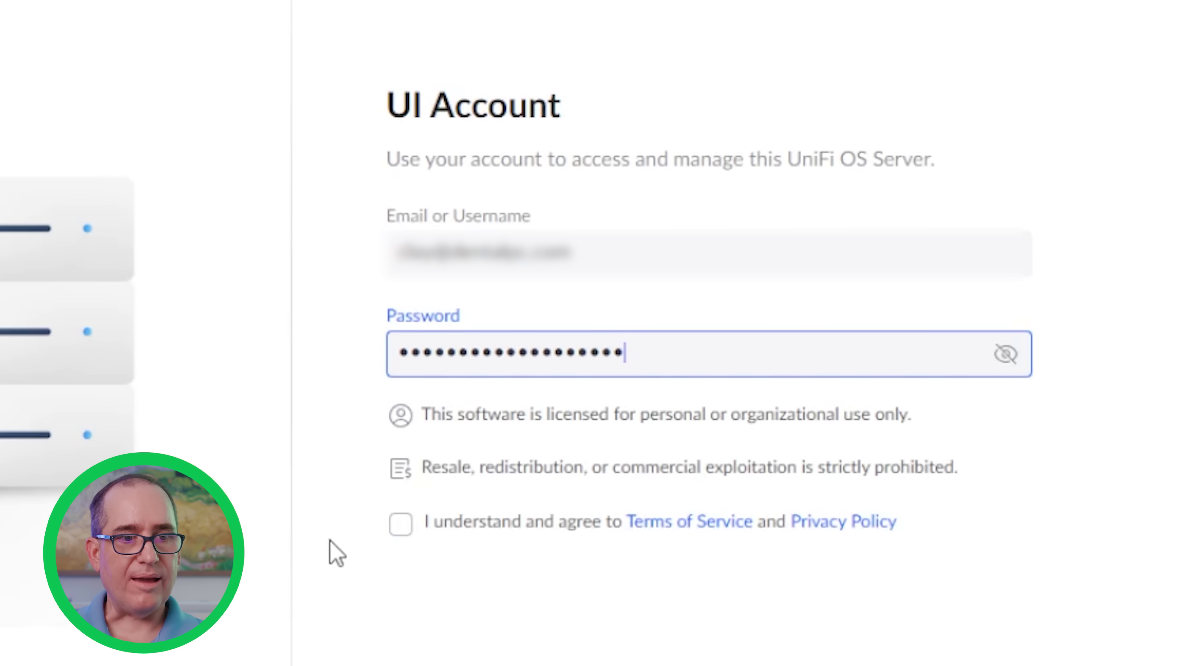
pyautogui.click(400, 532)
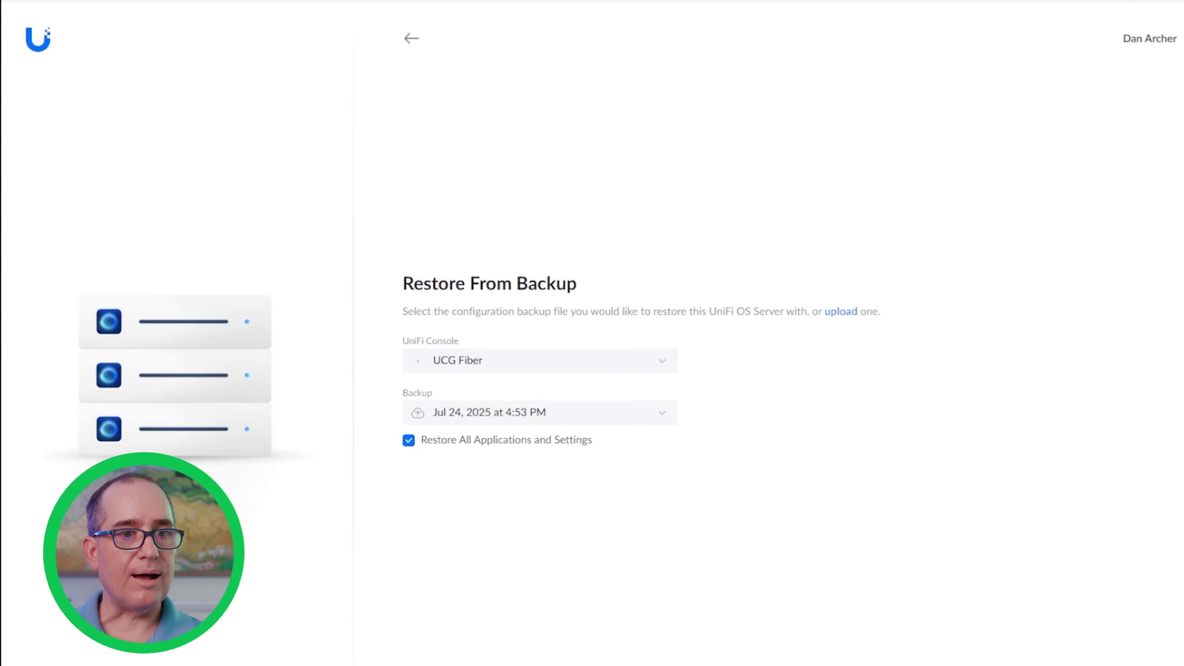
# - Review the backed-up consoles list and keep the UCG Fiber backup from Jul 24, 2025 selected
pyautogui.click(785, 332)
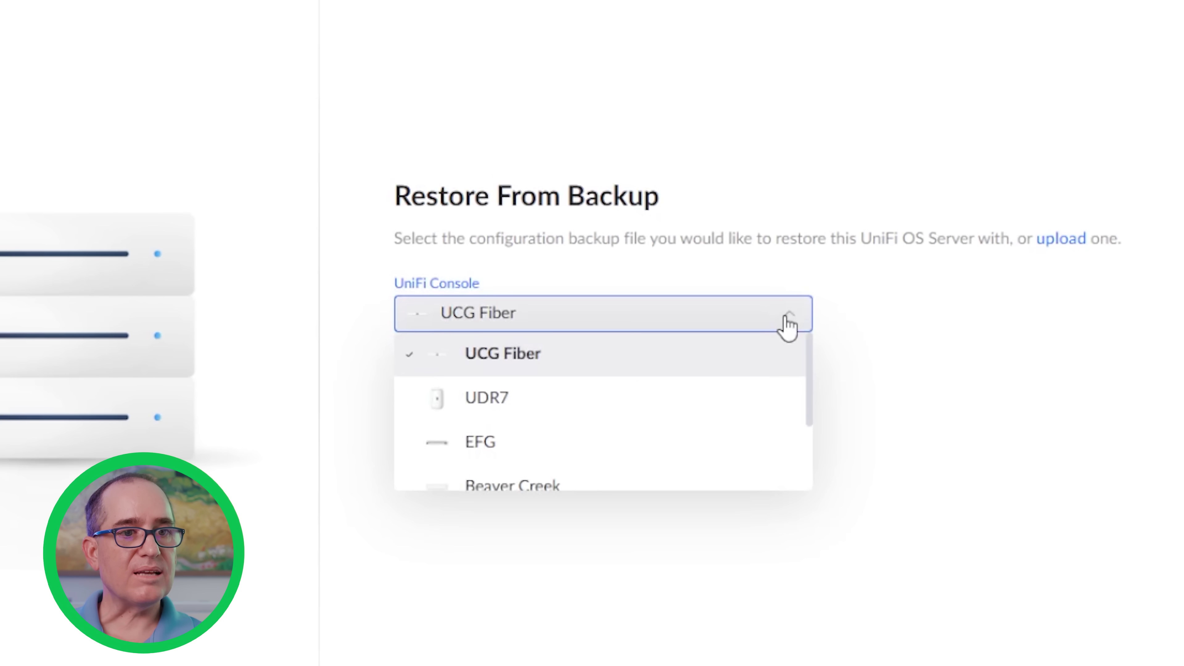
pyautogui.click(819, 406)
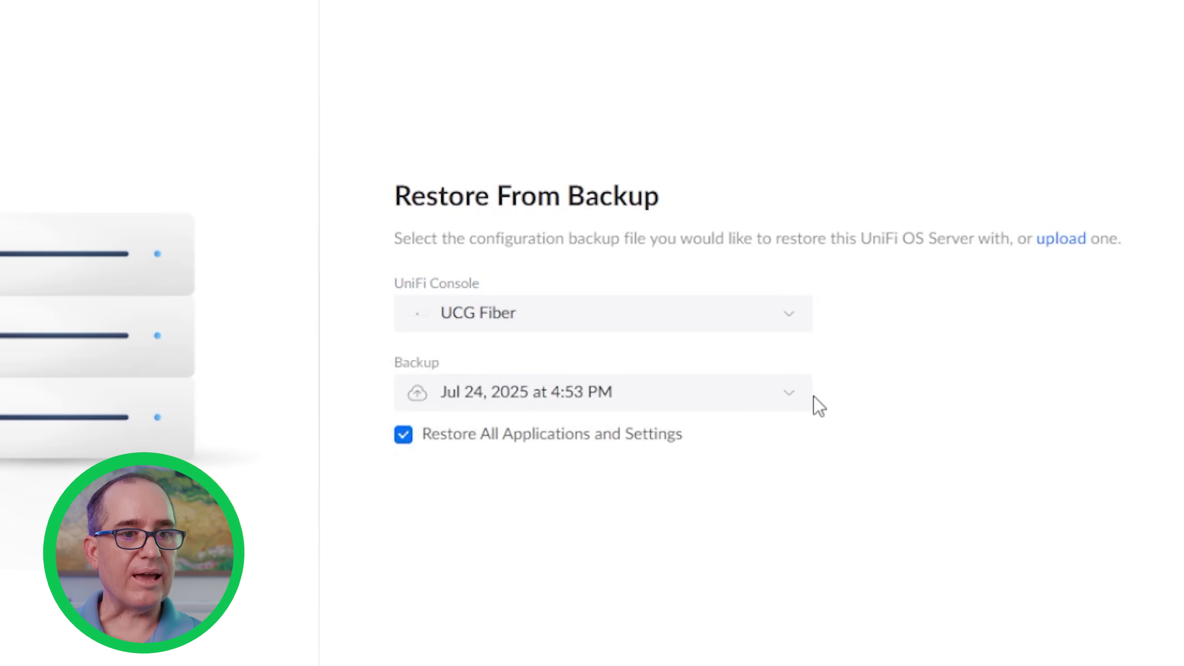
pyautogui.click(805, 318)
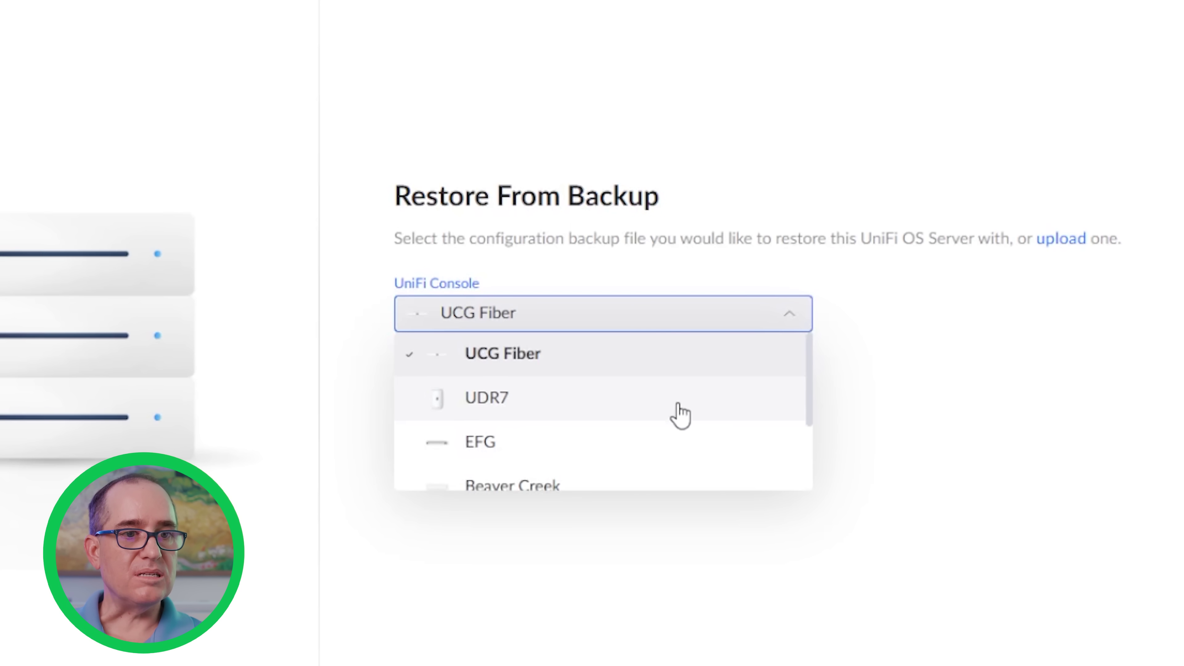
pyautogui.scroll(-3, 651, 415)
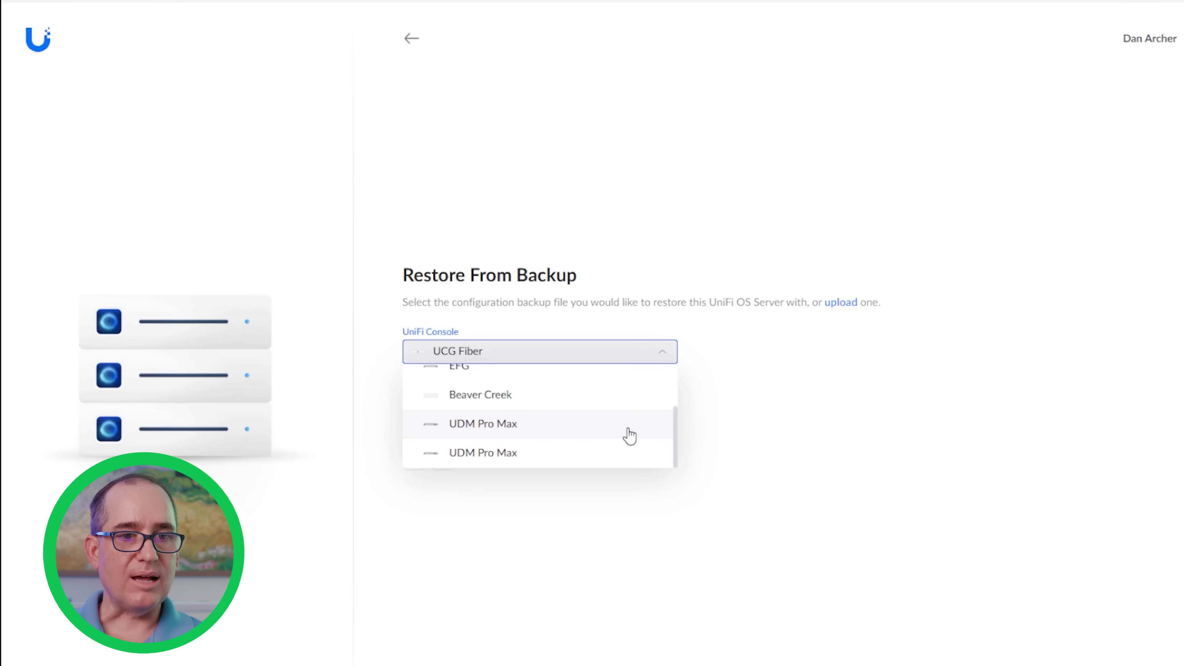
pyautogui.scroll(3, 621, 435)
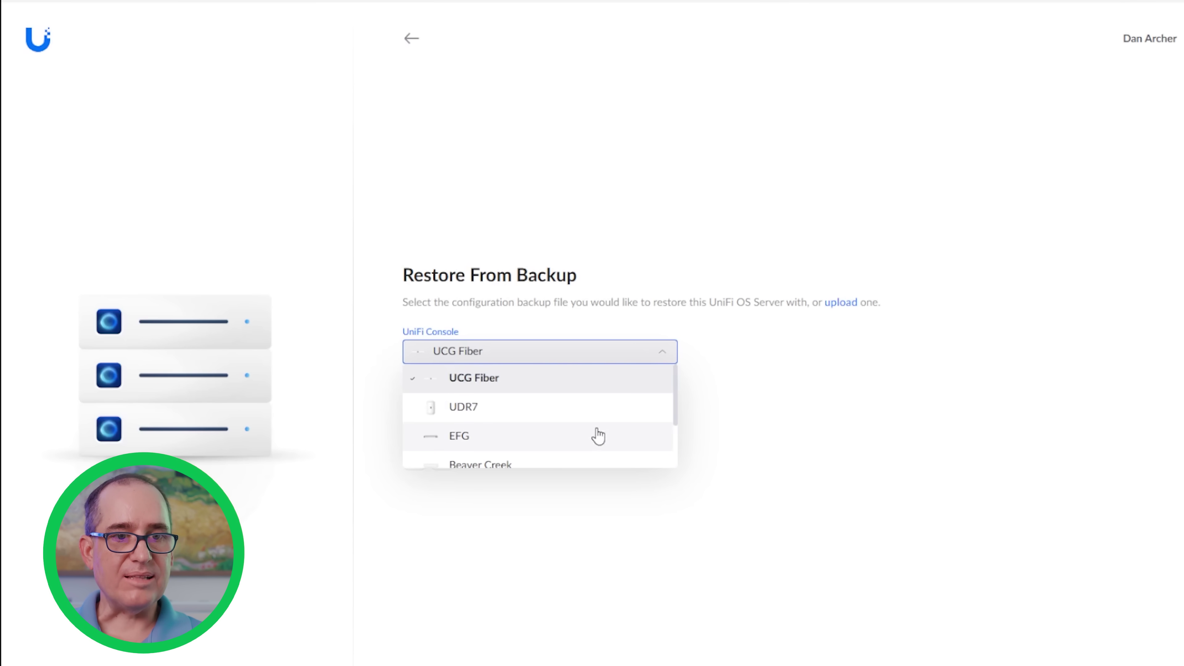
pyautogui.click(923, 416)
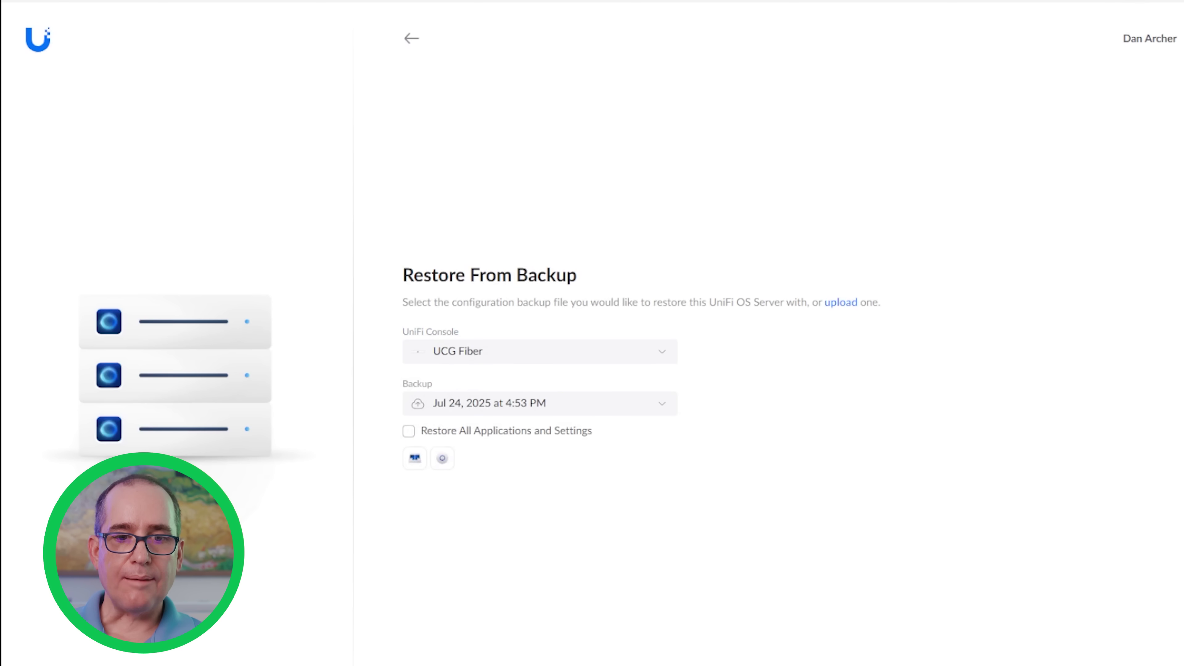
pyautogui.click(638, 353)
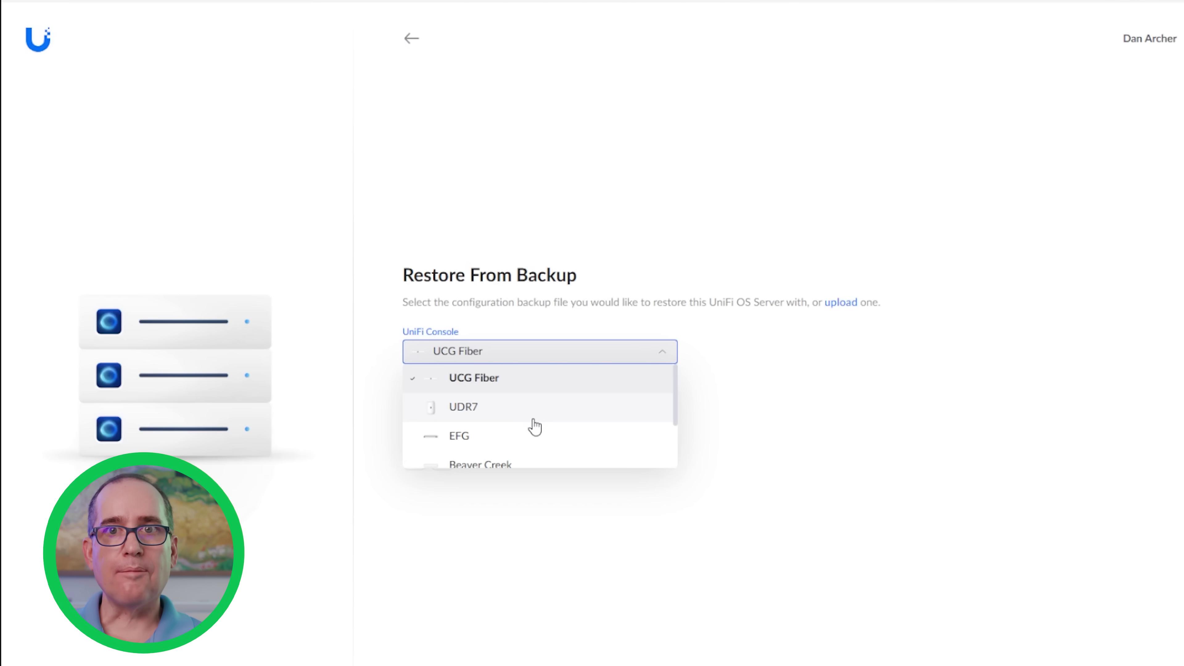
pyautogui.scroll(-3, 602, 423)
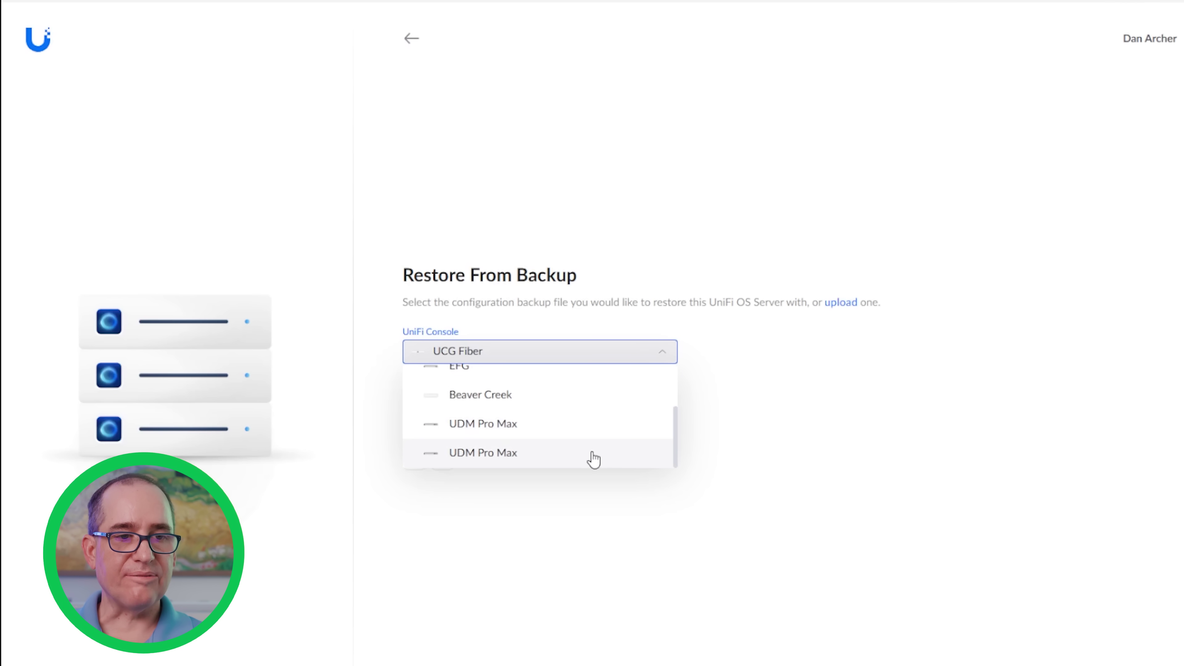
pyautogui.scroll(3, 597, 447)
pyautogui.scroll(-3, 587, 448)
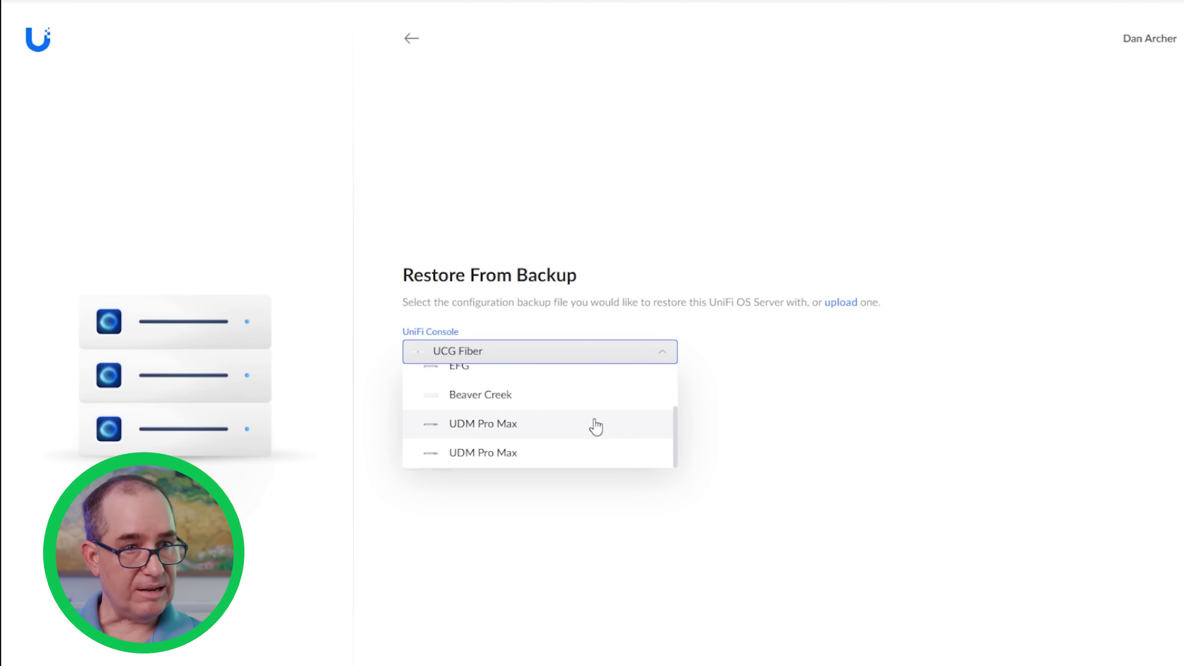
pyautogui.scroll(3, 601, 437)
pyautogui.click(834, 446)
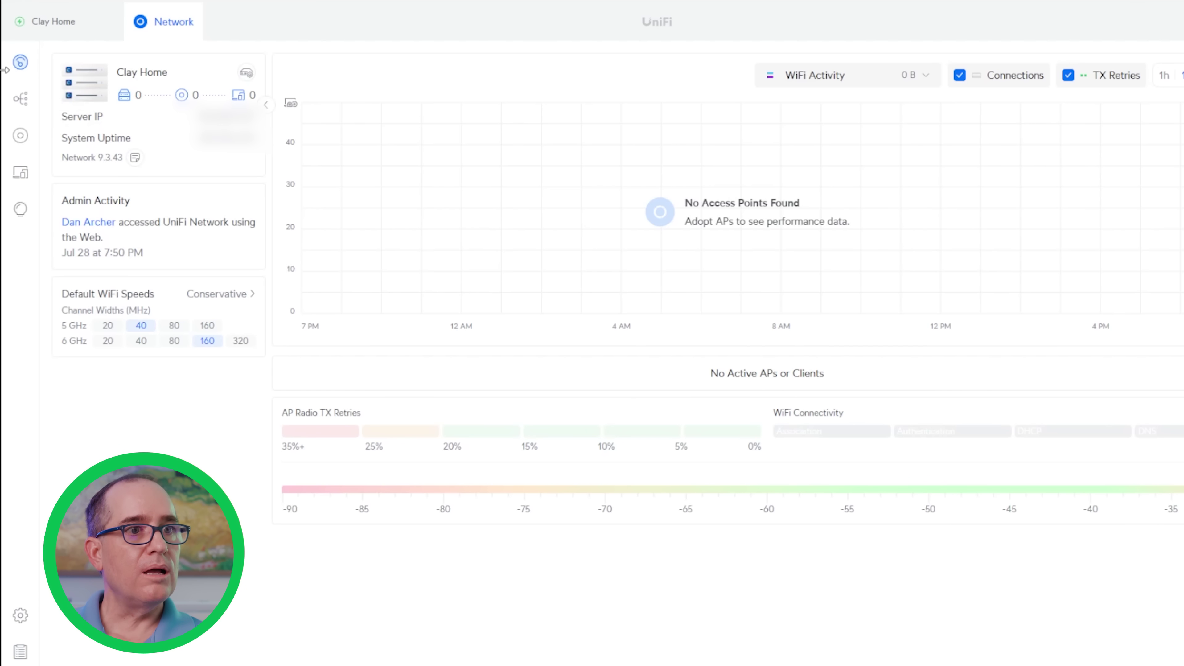
pyautogui.click(18, 105)
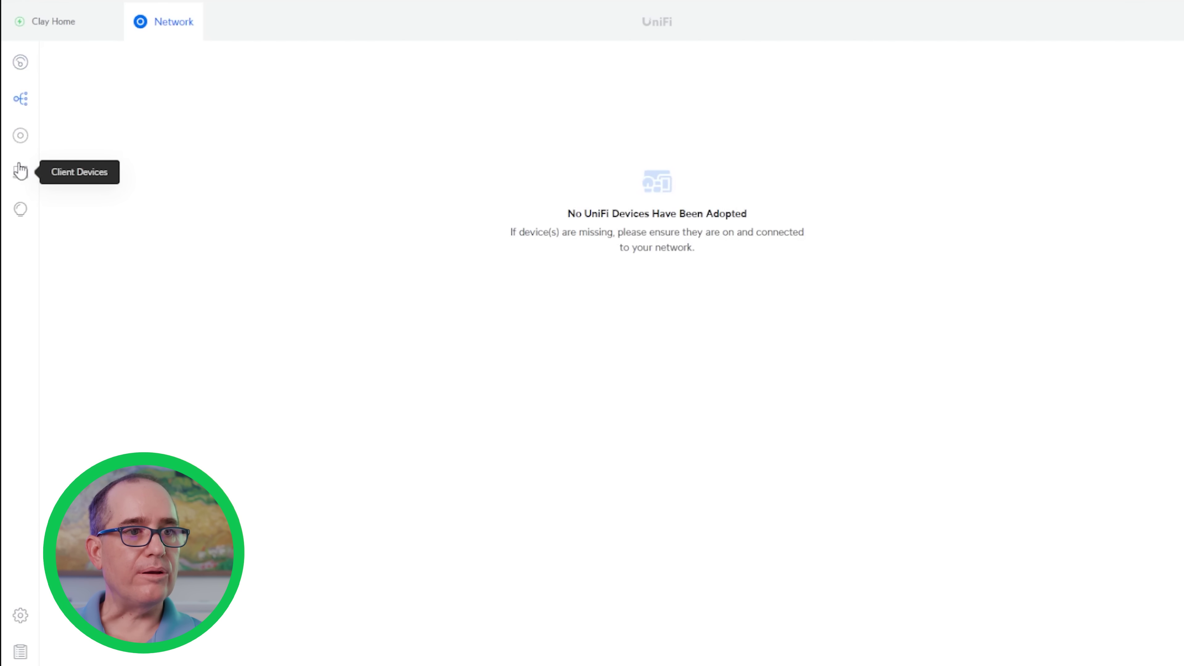
pyautogui.click(21, 154)
pyautogui.click(21, 174)
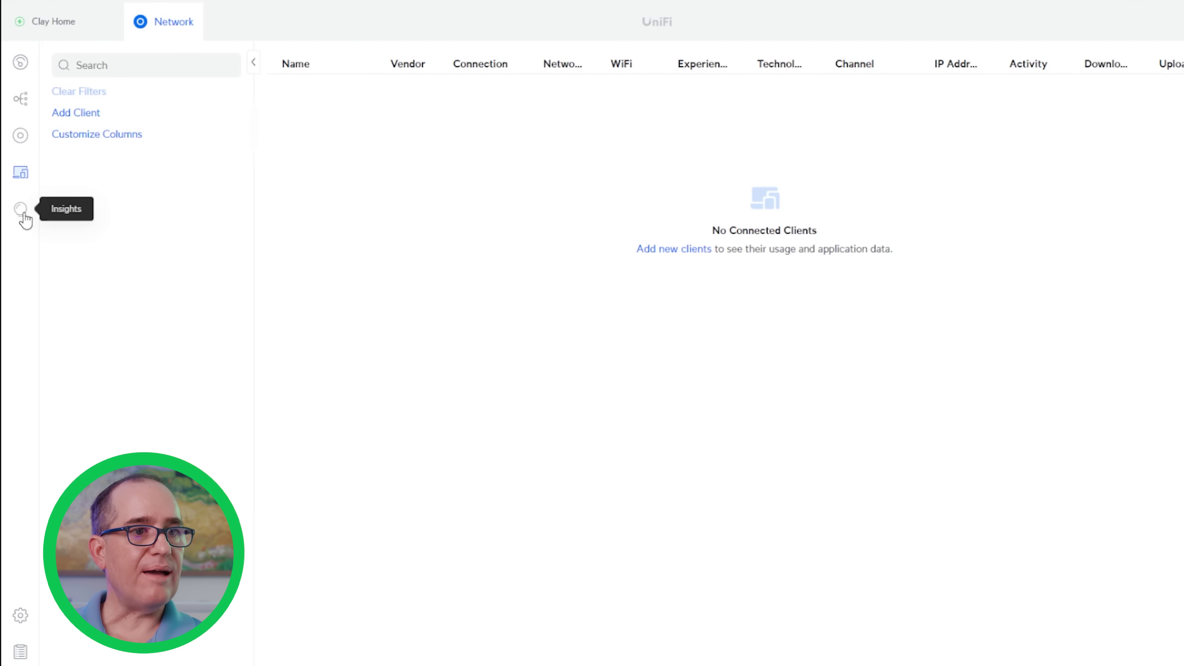
pyautogui.click(23, 215)
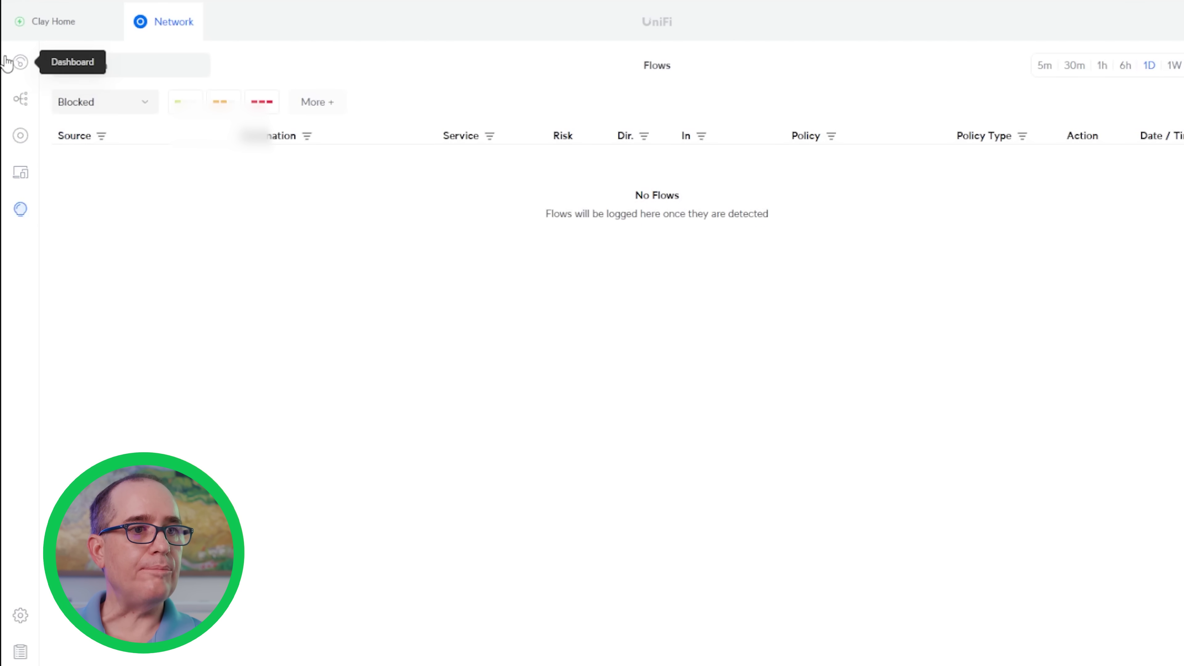
pyautogui.click(21, 62)
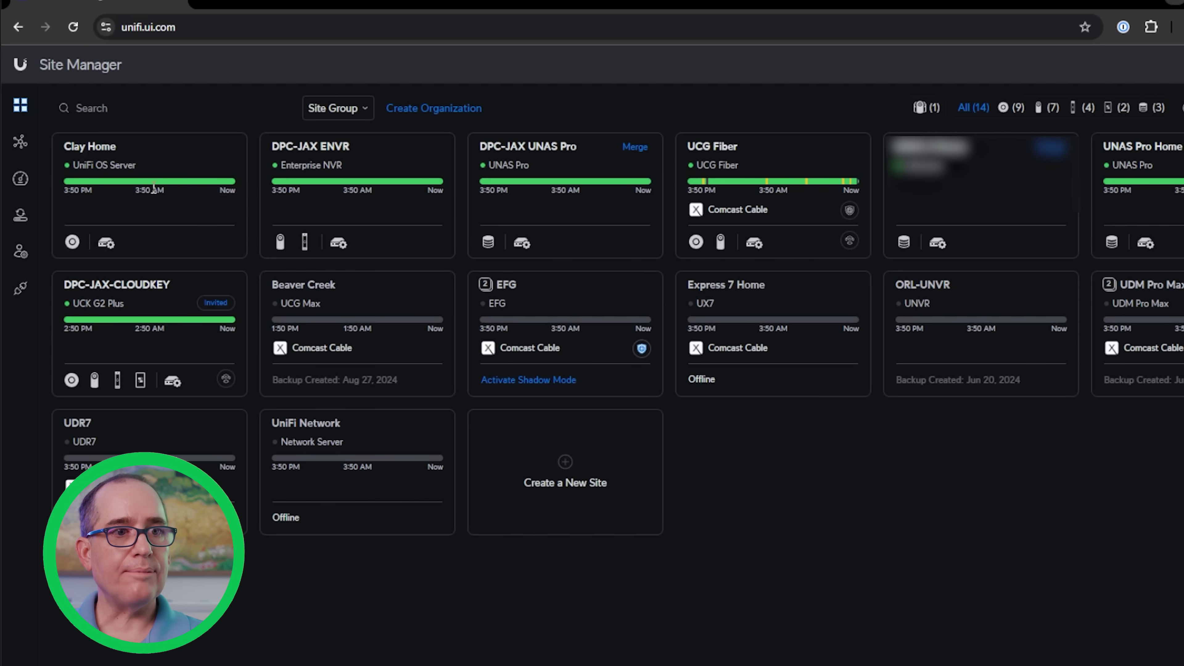
# - View Clay Home's Network dashboard and topology, then return to the Site Manager list
pyautogui.click(108, 163)
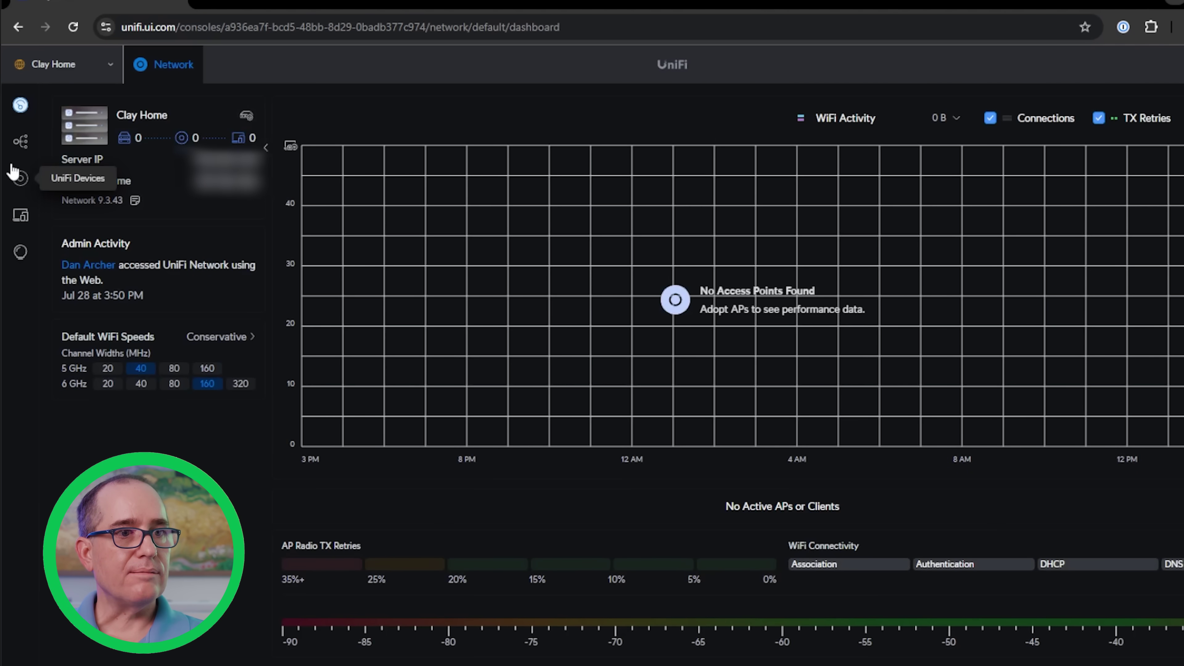
pyautogui.click(20, 141)
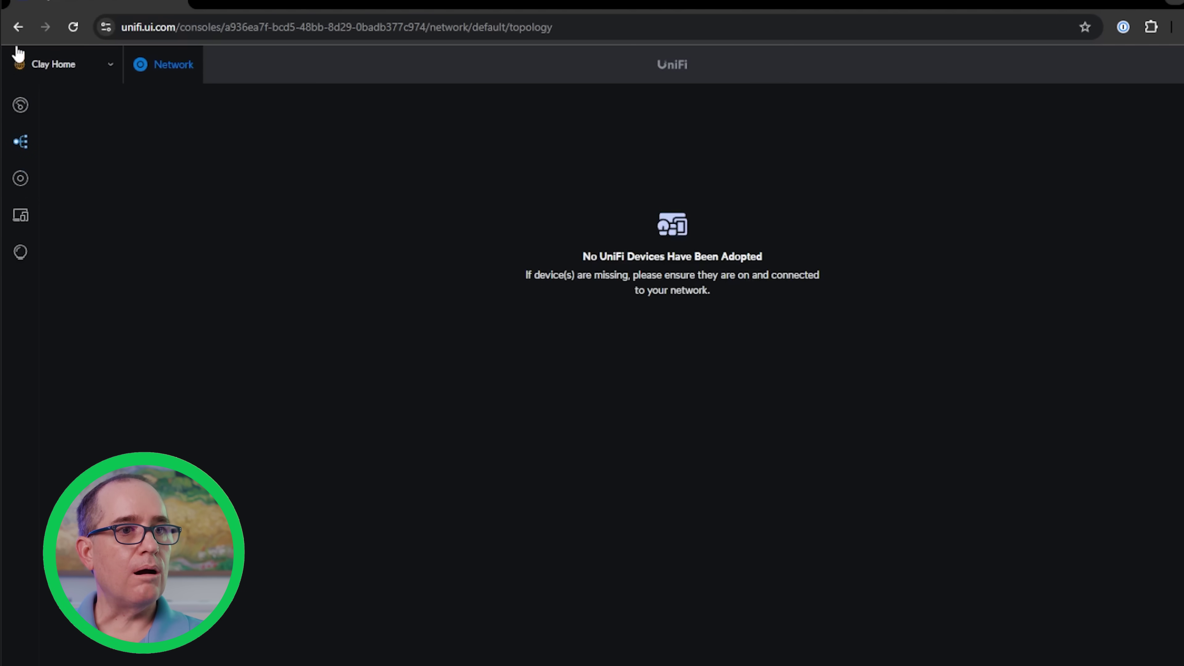
pyautogui.click(17, 27)
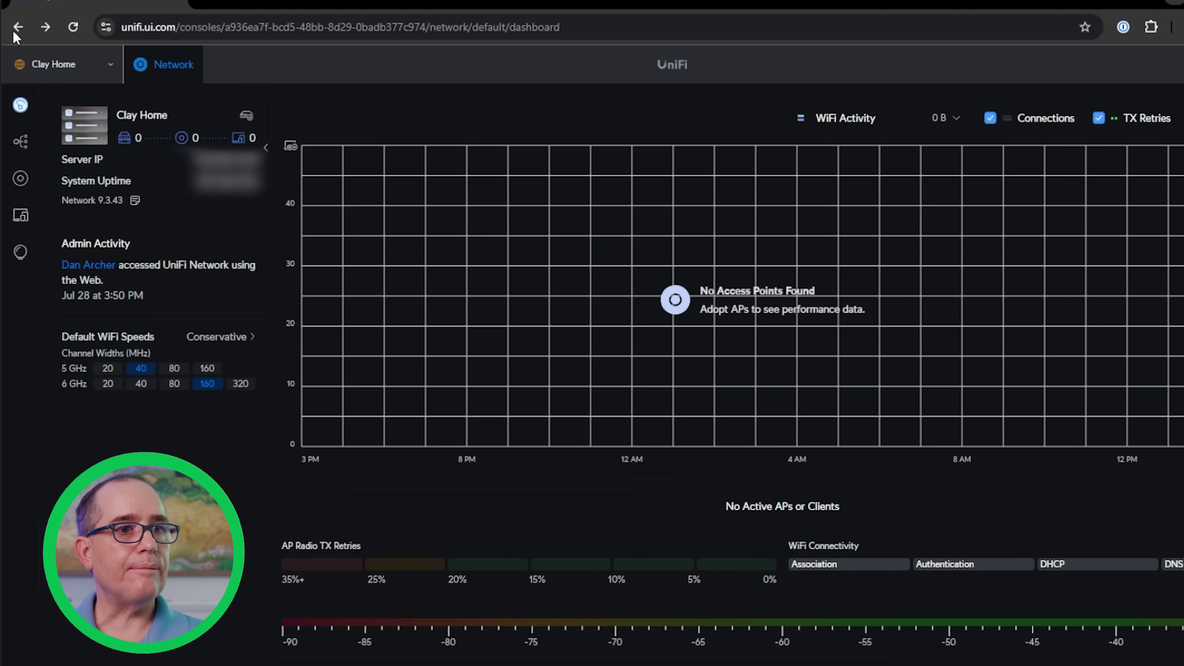
pyautogui.click(16, 28)
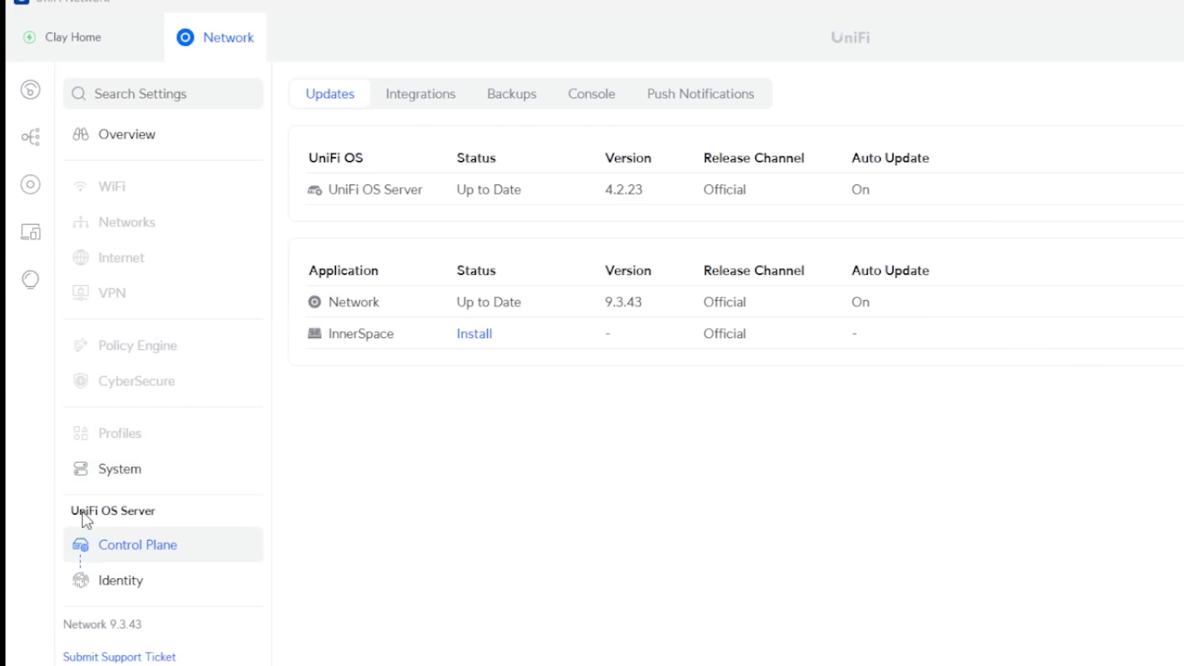
# - Show Control Plane updates with UniFi OS Server 4.2.23 and Network 9.3.43 up to date
pyautogui.click(127, 134)
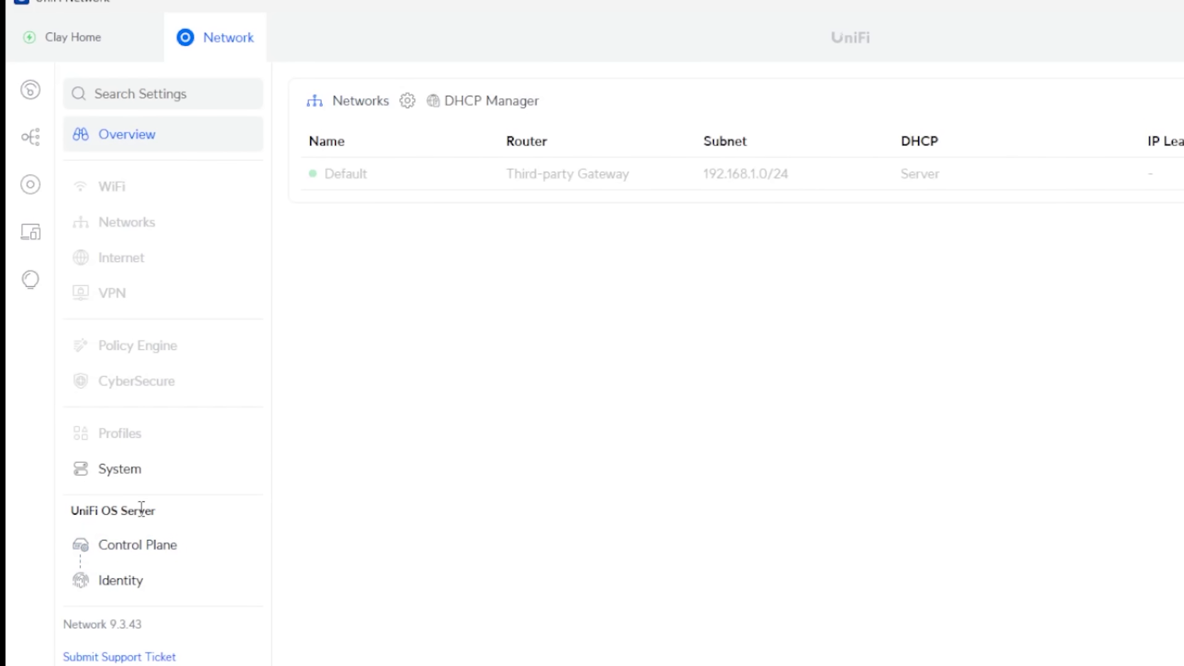
pyautogui.click(133, 546)
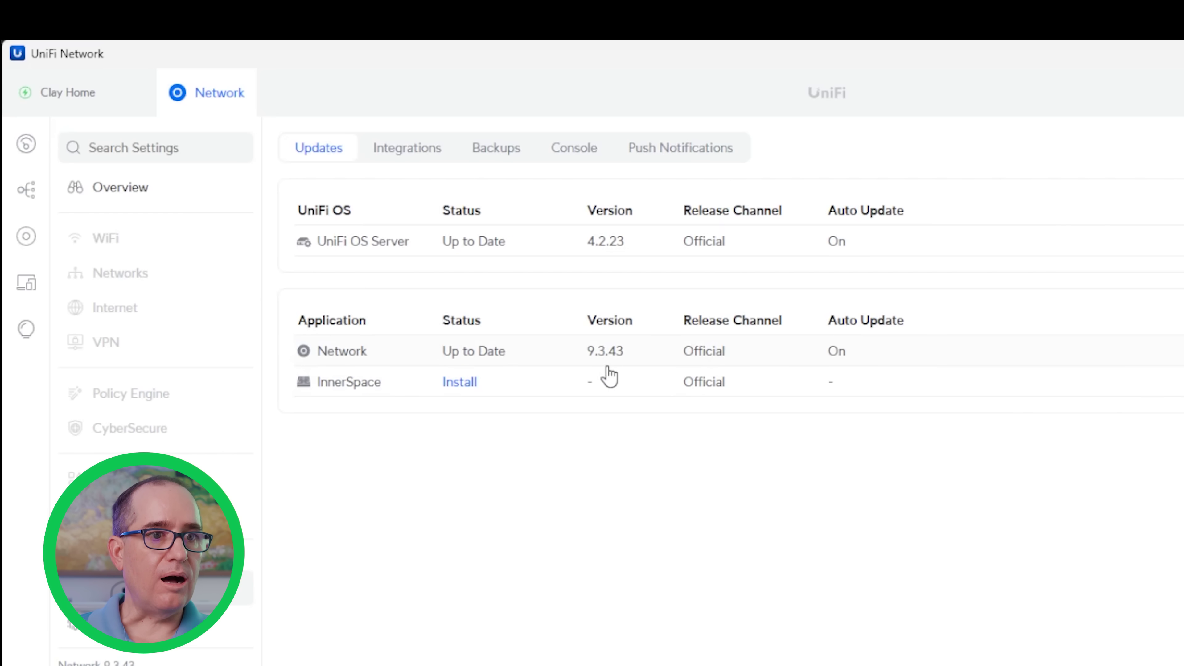
pyautogui.moveTo(592, 362)
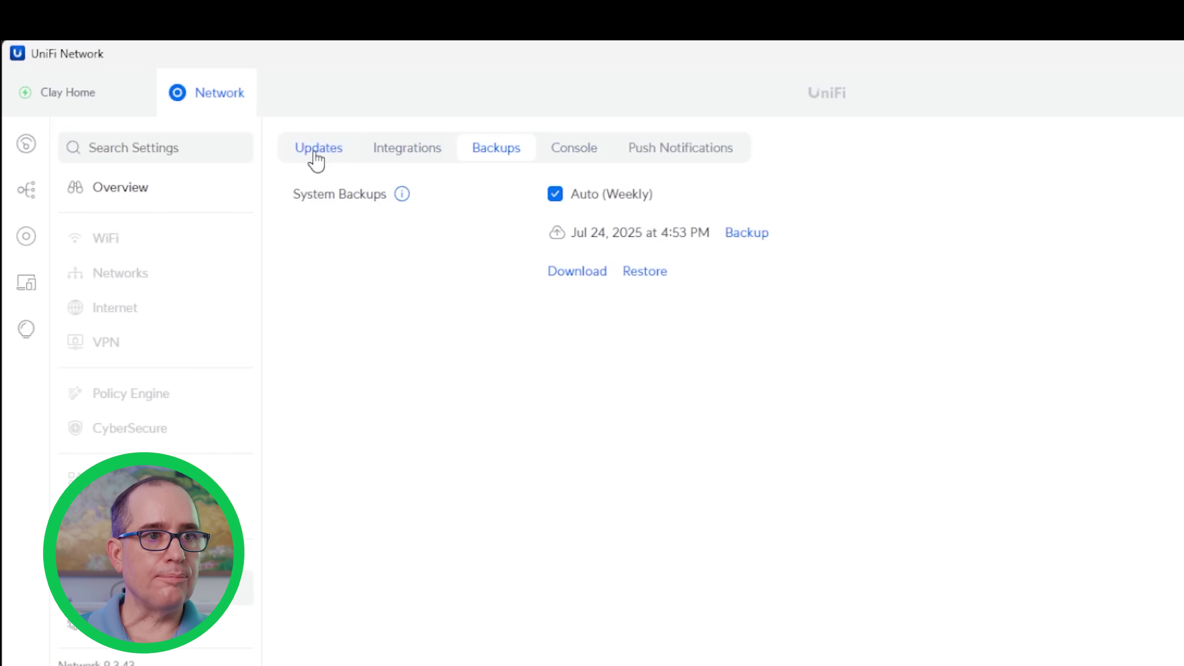
# - Review the Updates, Integrations, Backups, Console and Push Notifications sections, then reopen Control Plane
pyautogui.click(317, 161)
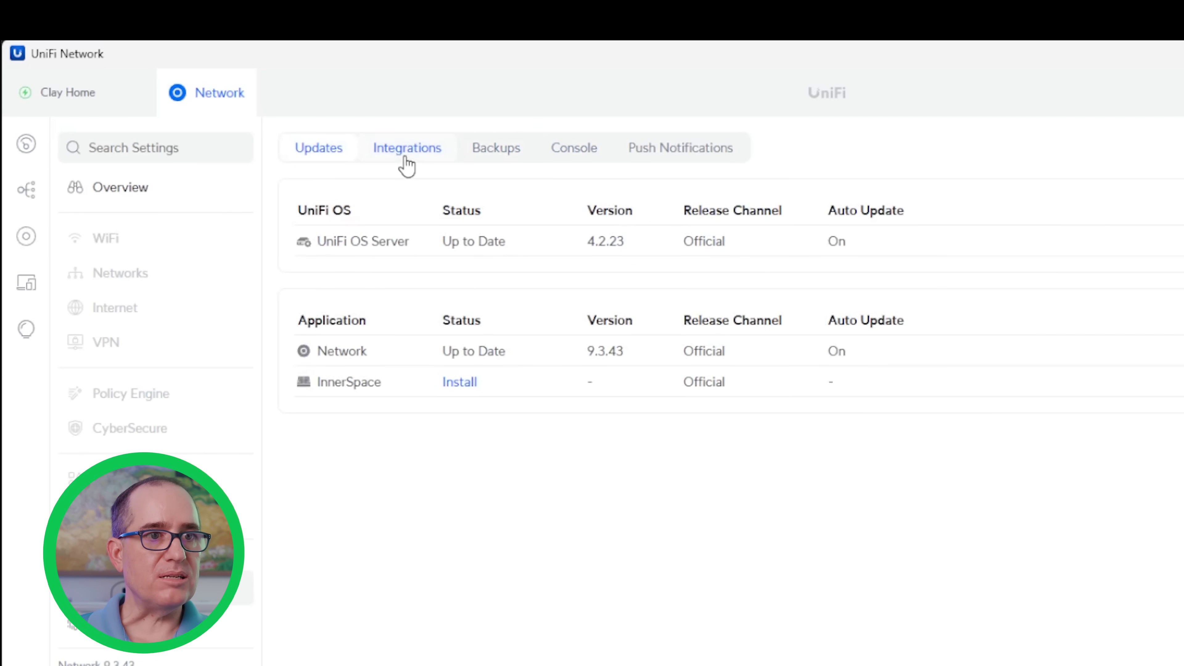
pyautogui.click(405, 159)
pyautogui.click(471, 158)
pyautogui.click(564, 159)
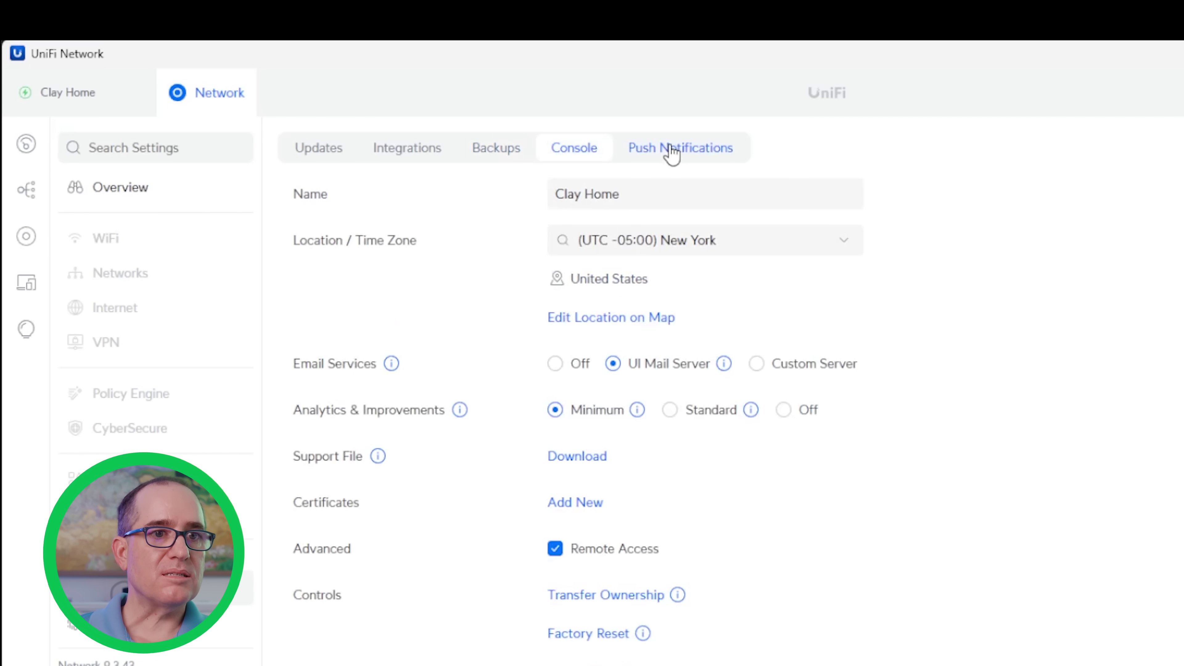
pyautogui.click(676, 156)
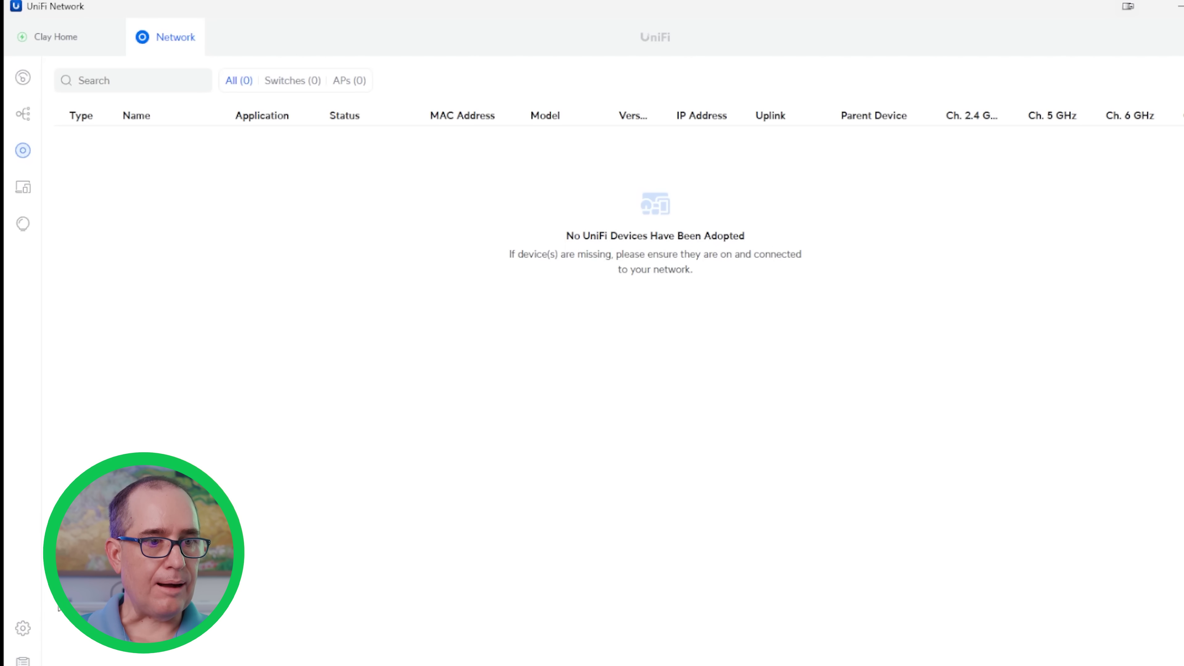
pyautogui.click(23, 628)
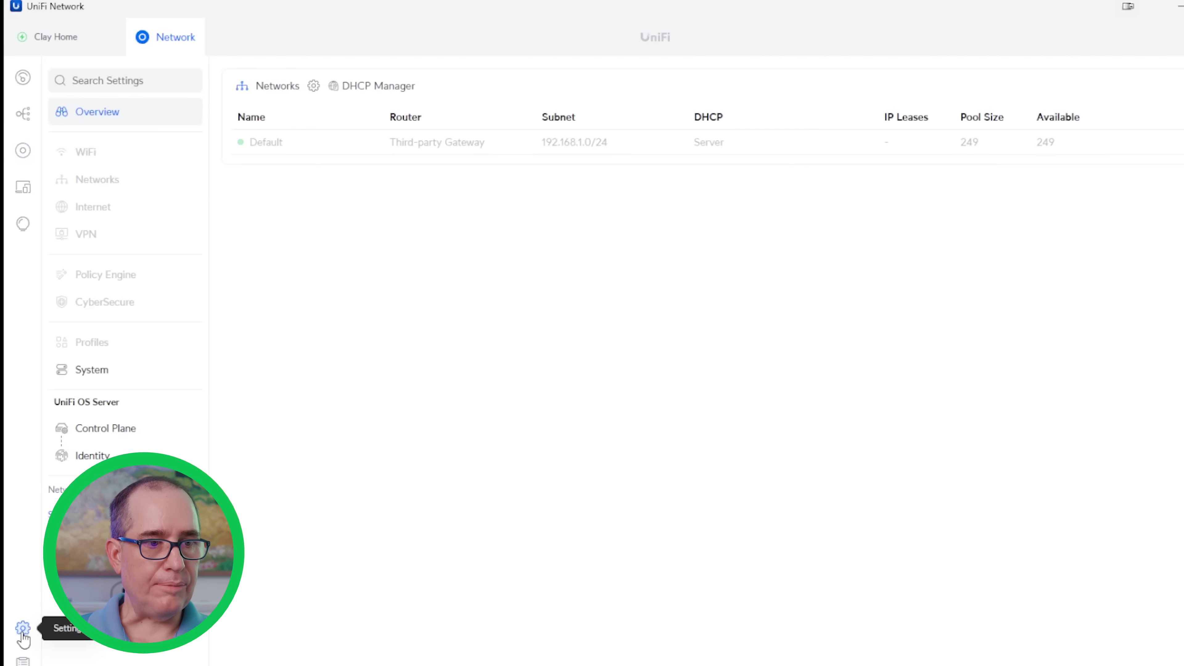
pyautogui.click(105, 434)
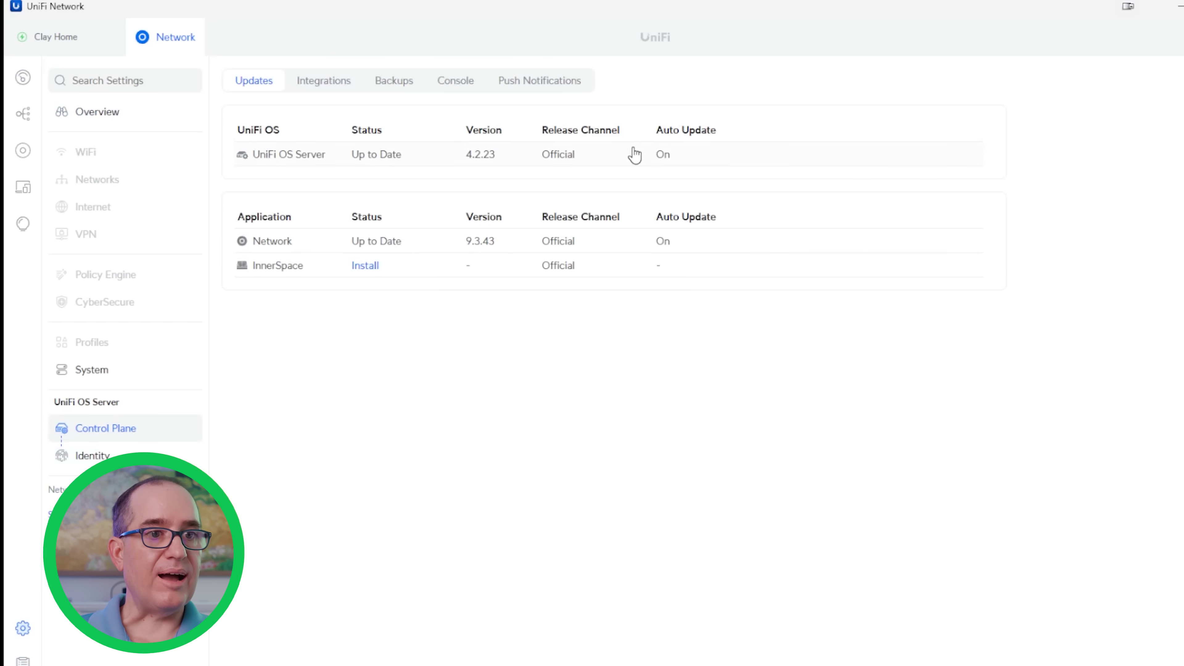